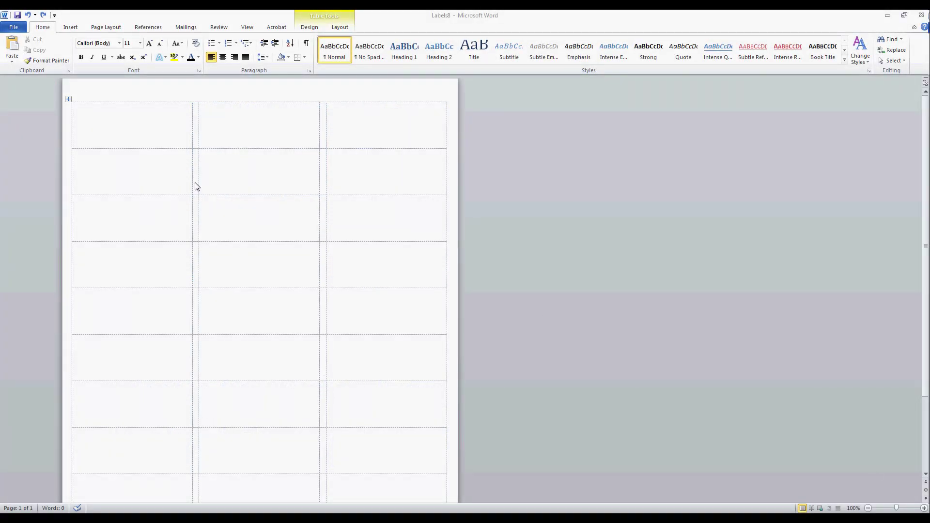
# - Type the address Onlinelabels.com, E. Lake Mary Blvd., Sanford, FL, 32337 on four lines in the top-left label
pyautogui.click(95, 127)
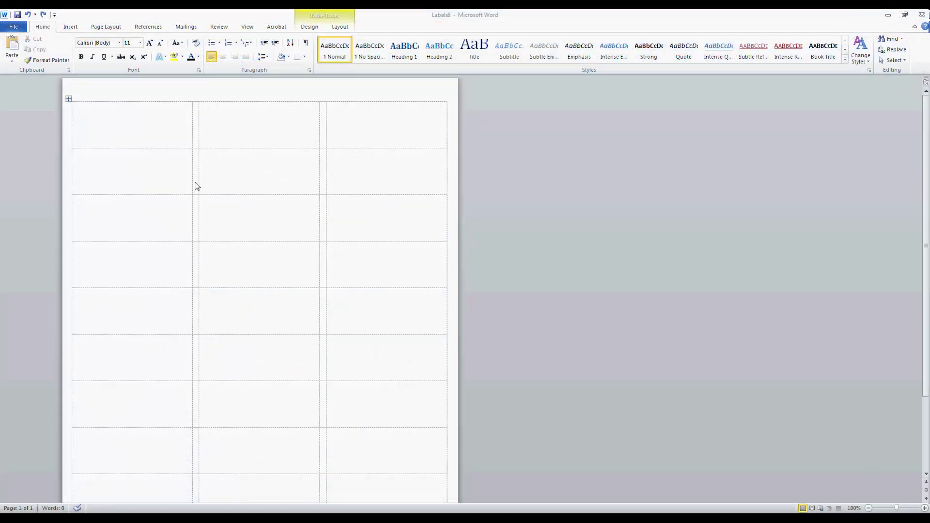
pyautogui.click(95, 127)
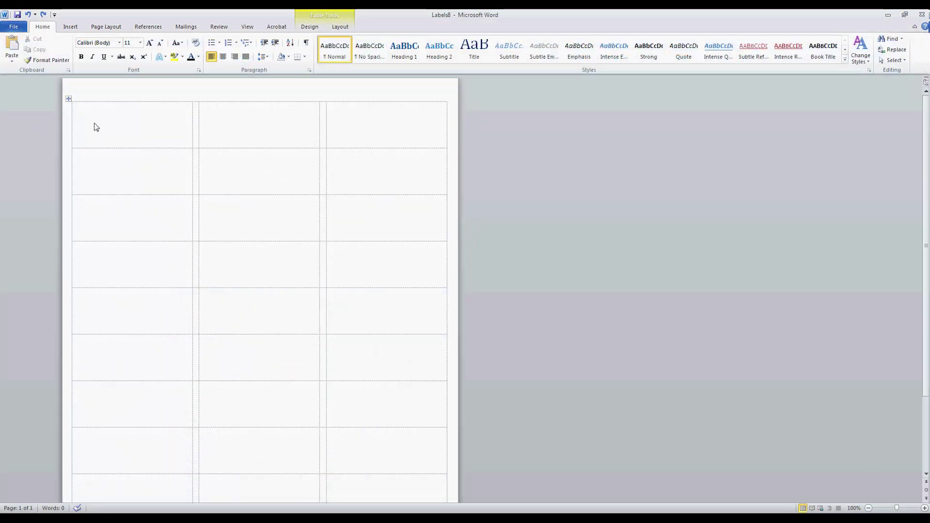
pyautogui.write('Online')
pyautogui.write(' labl')
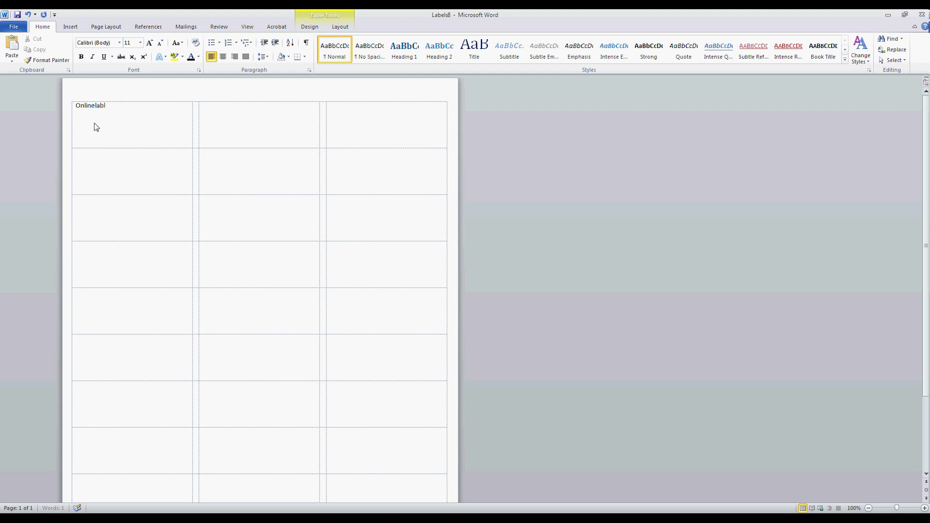
pyautogui.write('.com')
pyautogui.press('Return')
pyautogui.write('E')
pyautogui.write('. Lake Mary Blvd.')
pyautogui.press('Return')
pyautogui.write('Sanford')
pyautogui.write(', FL')
pyautogui.press('Return')
pyautogui.write('323')
pyautogui.write('37')
# - Align the four address lines Center Left so they sit vertically centred in the cell
pyautogui.moveTo(106, 134); pyautogui.dragTo(74, 103)
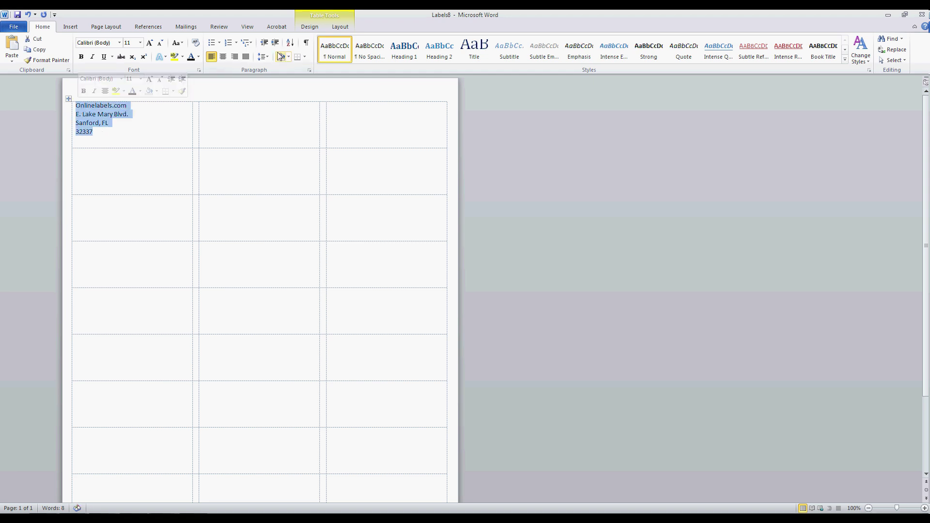
pyautogui.click(339, 26)
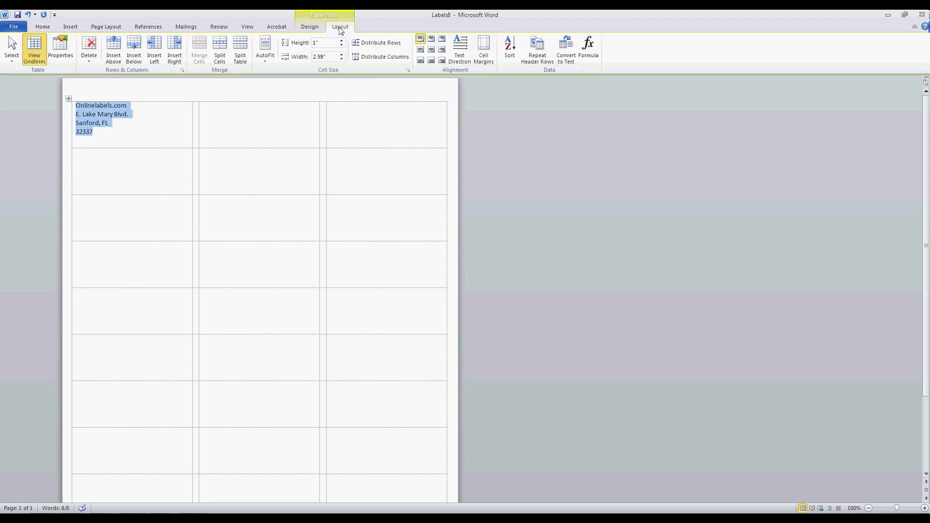
pyautogui.click(420, 49)
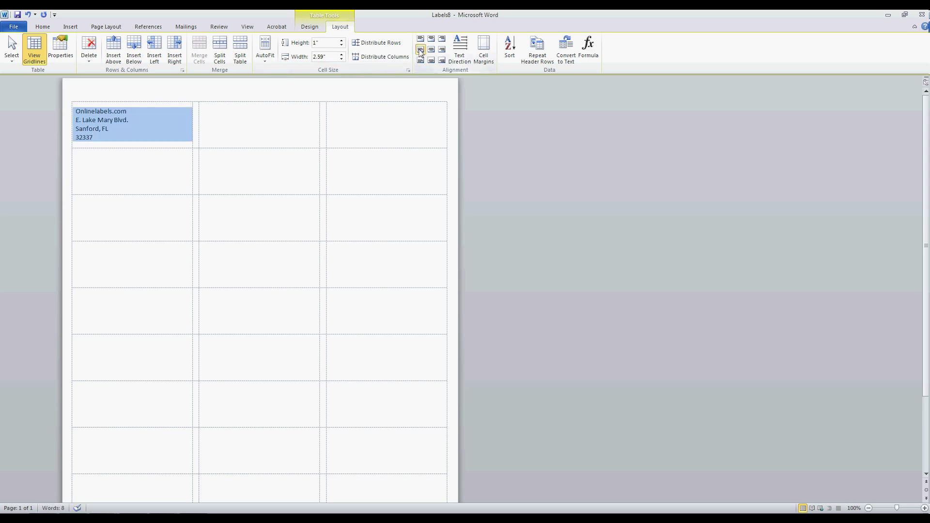
pyautogui.click(127, 129)
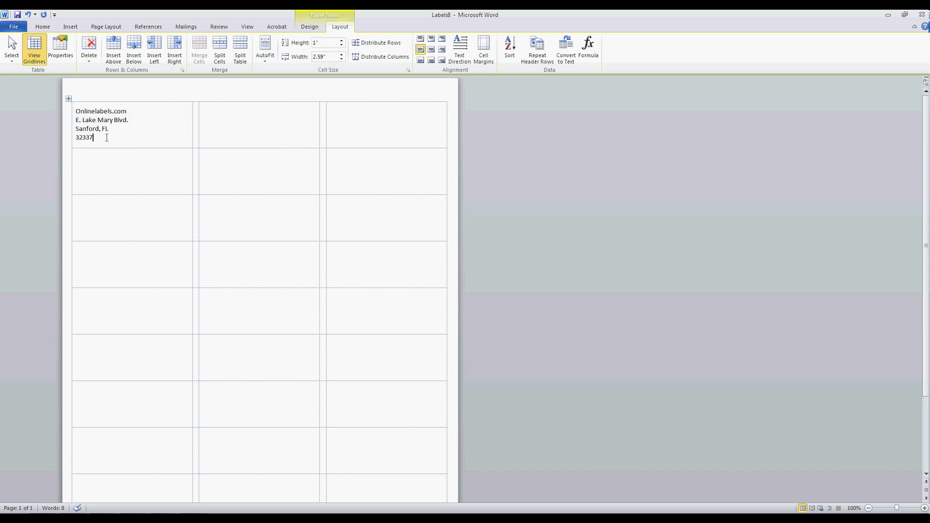
pyautogui.moveTo(112, 140); pyautogui.dragTo(74, 108)
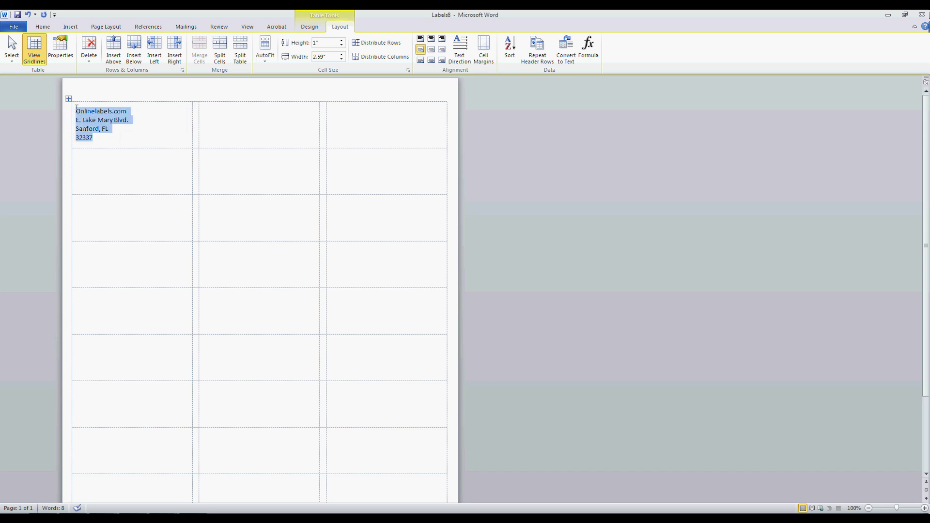
pyautogui.click(42, 27)
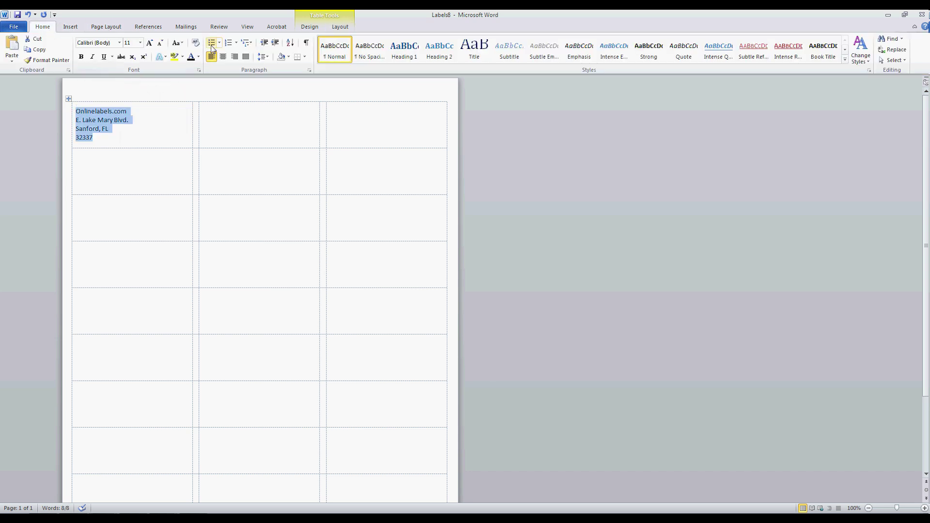
# - Apply Increase Indent to the selected address three times to push it right
pyautogui.click(274, 44)
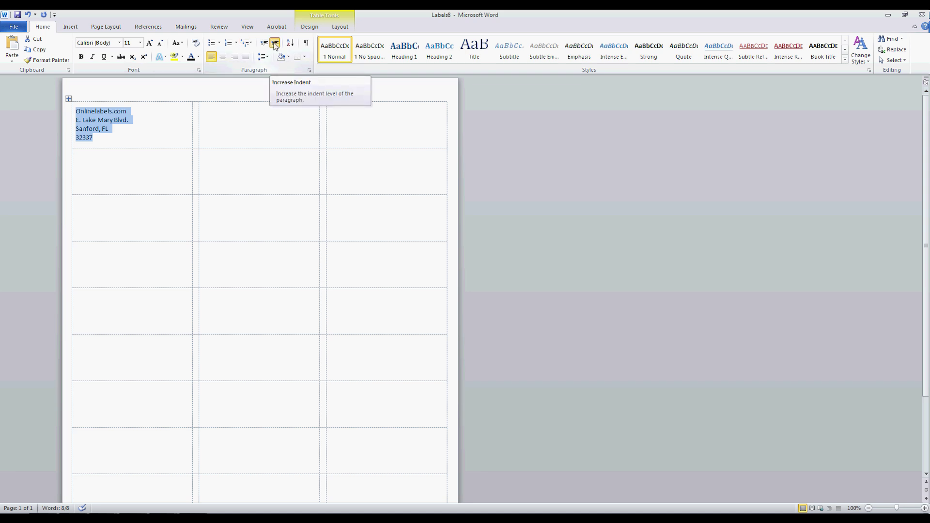
pyautogui.click(275, 44)
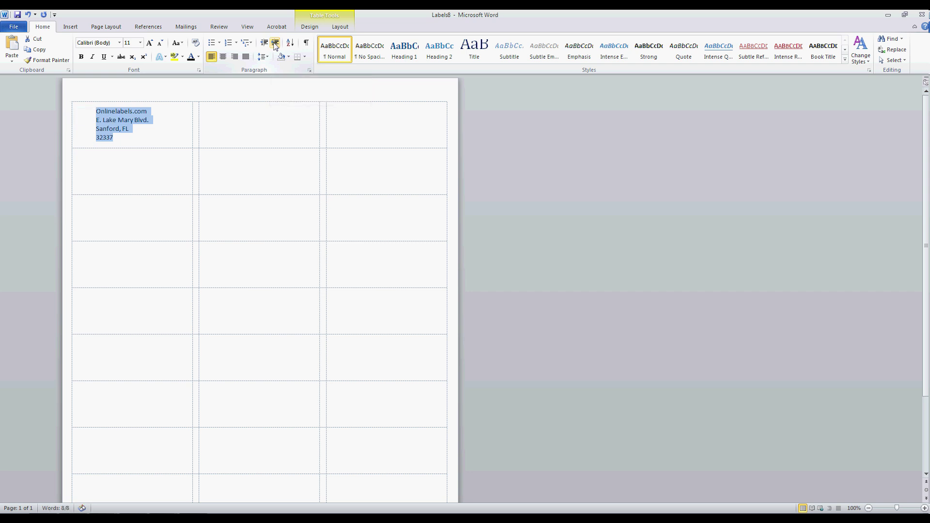
pyautogui.click(275, 44)
pyautogui.click(183, 134)
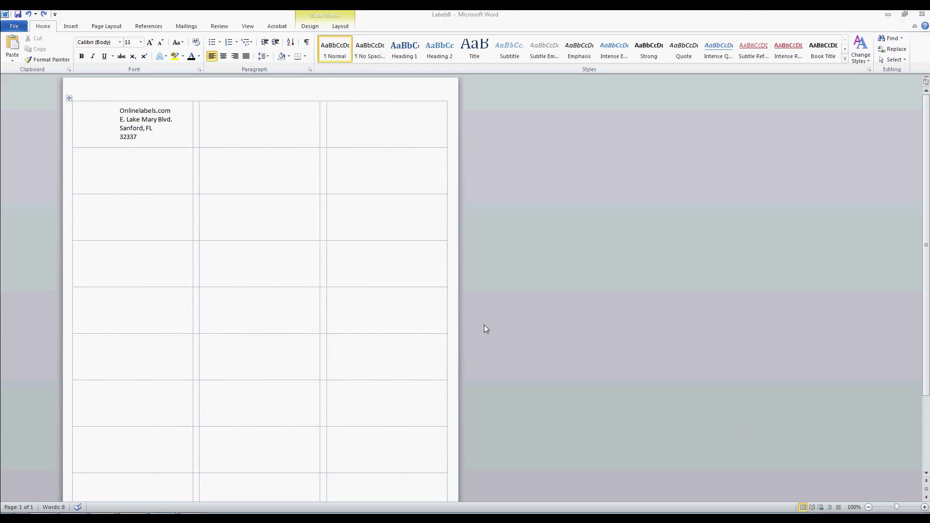
pyautogui.click(81, 107)
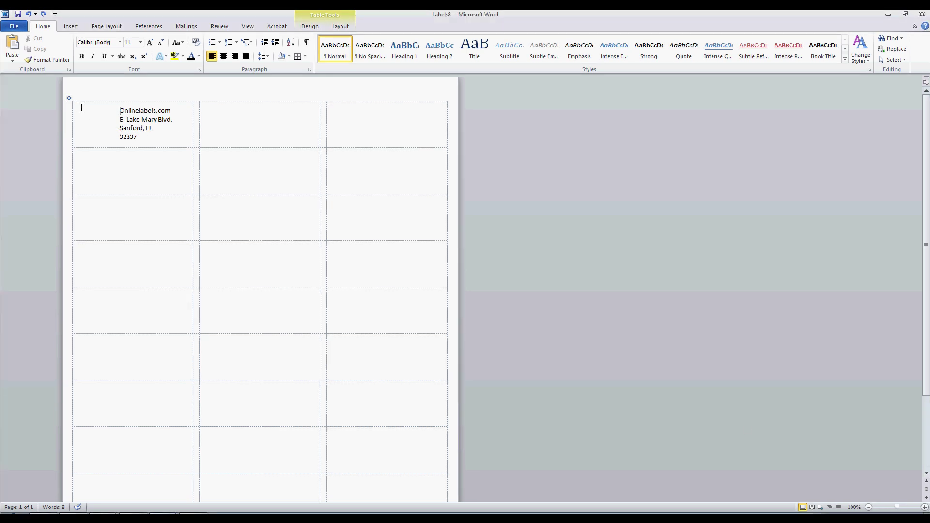
# - Insert the sunglasses-wearing sun from a 'sun' Clip Art search before Onlinelabels.com
pyautogui.click(76, 27)
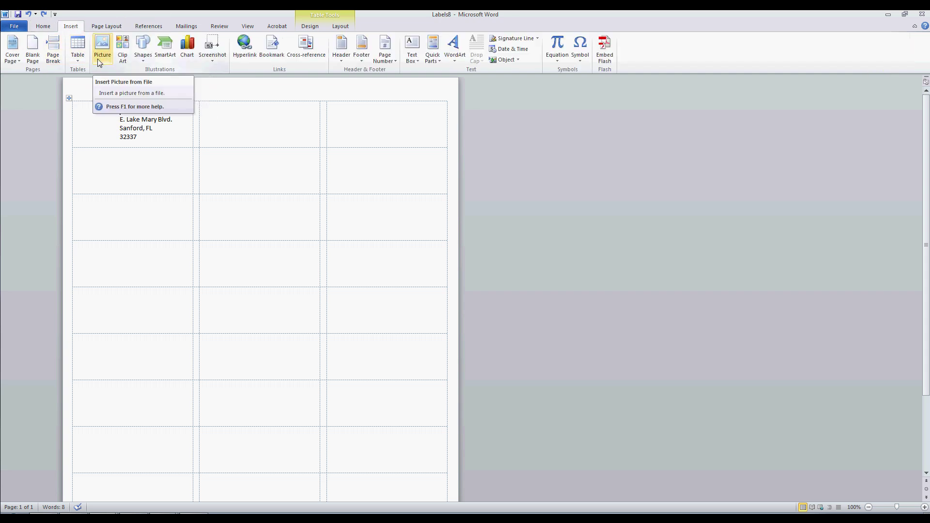
pyautogui.click(122, 46)
pyautogui.write('sun')
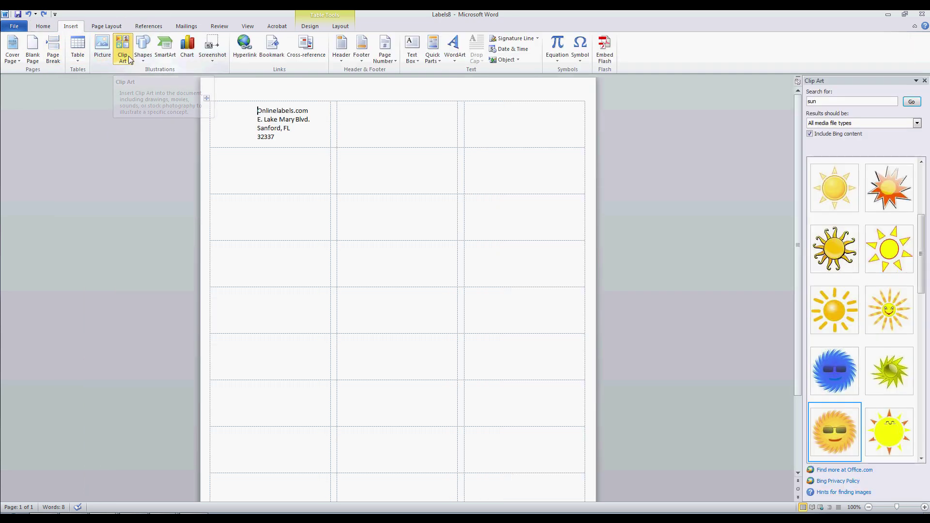
pyautogui.doubleClick(811, 101)
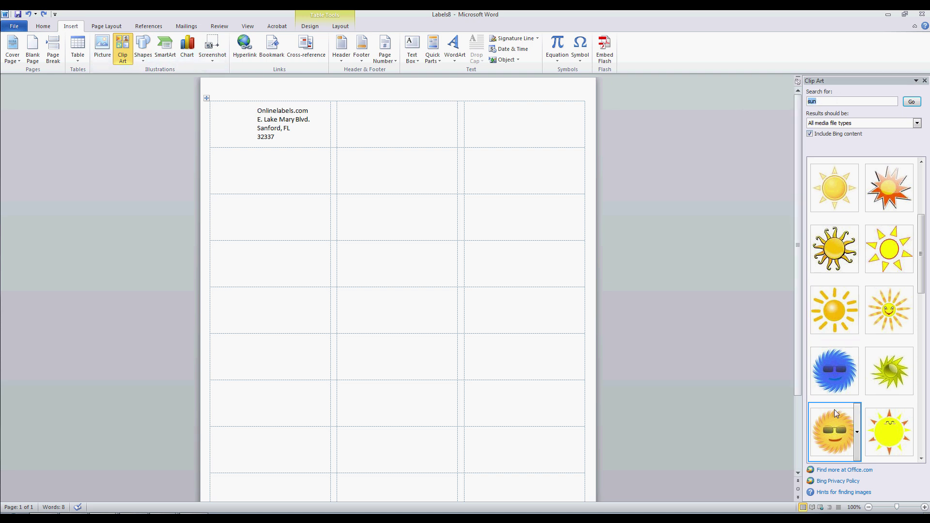
pyautogui.moveTo(922, 268)
pyautogui.mouseDown()
pyautogui.moveTo(922, 318)
pyautogui.moveTo(924, 280)
pyautogui.moveTo(887, 300)
pyautogui.mouseUp()
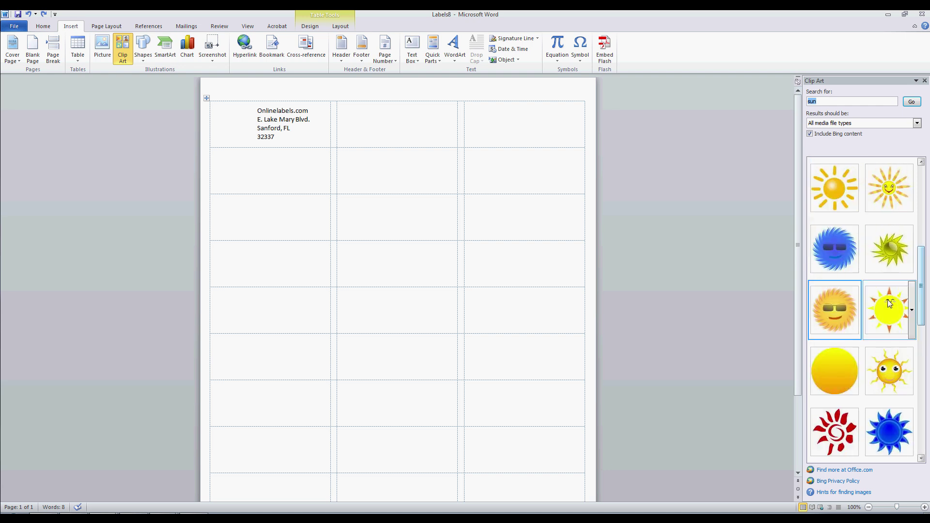
pyautogui.click(827, 316)
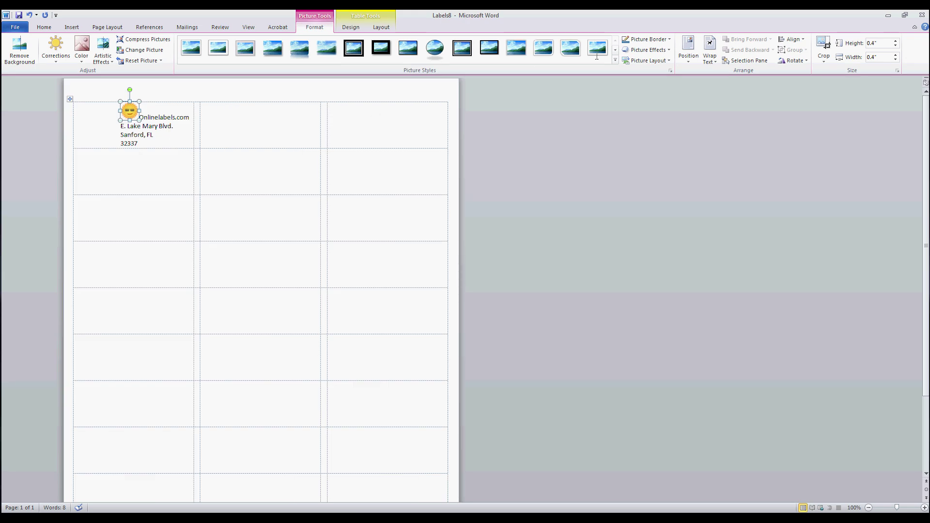
# - Wrap the sun picture middle-left and resize it to about 0.65" beside the address
pyautogui.click(697, 65)
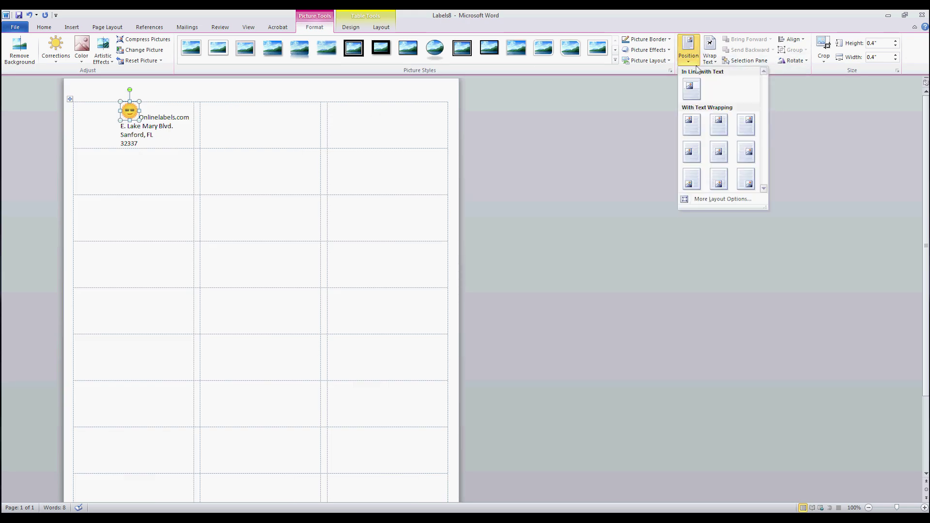
pyautogui.click(690, 159)
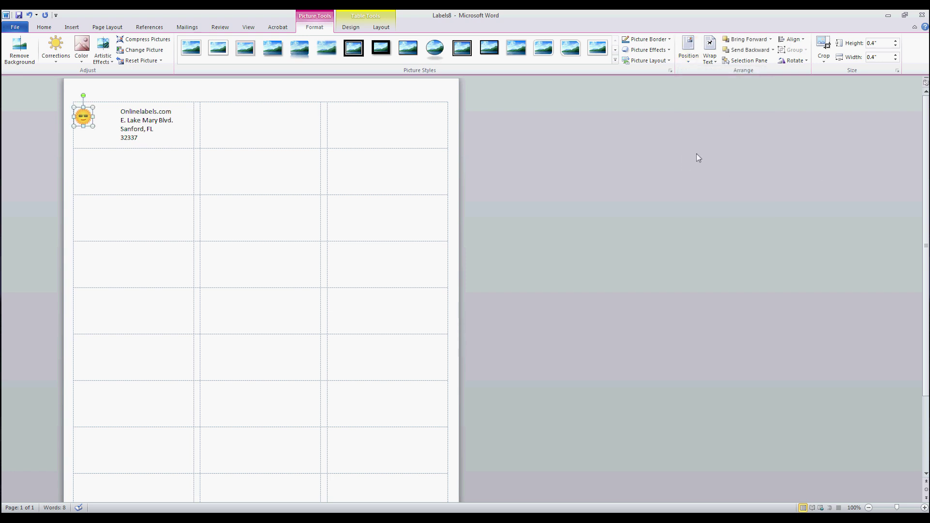
pyautogui.moveTo(93, 127); pyautogui.dragTo(107, 136)
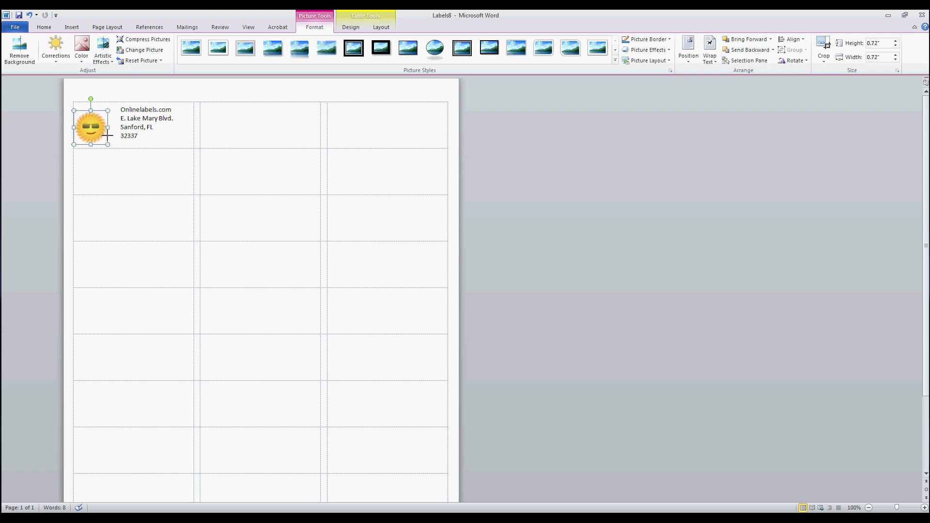
pyautogui.moveTo(107, 136); pyautogui.dragTo(101, 108)
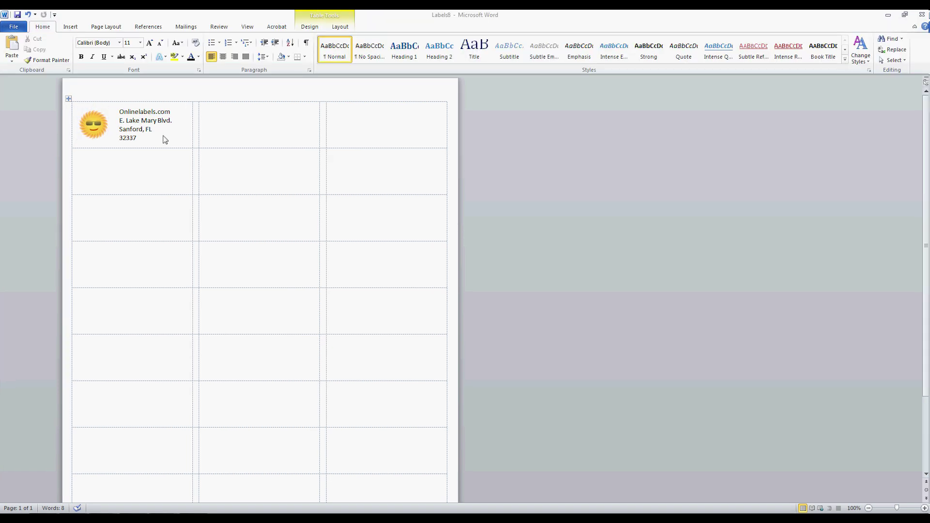
pyautogui.hotkey('shift', 'Home')
# - Copy the first label's sun and address, pasting the cell contents into the second and third labels
pyautogui.click(76, 146)
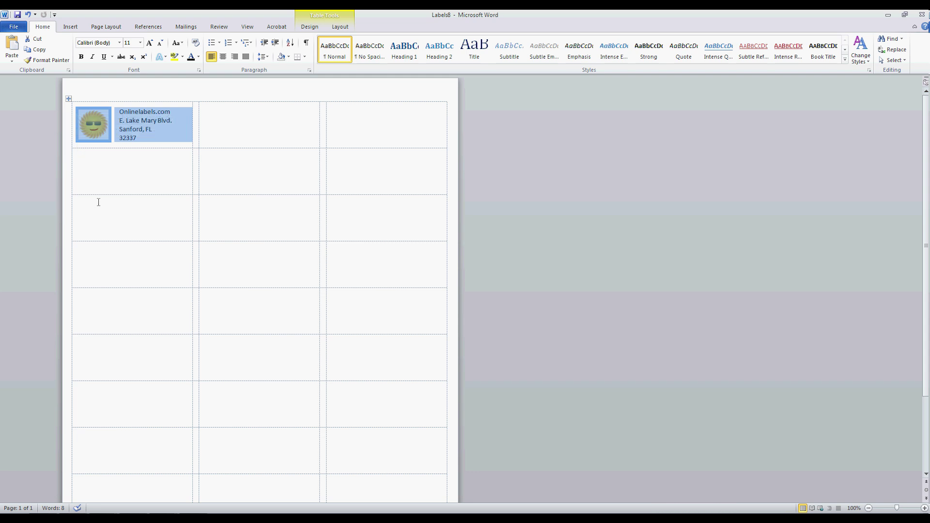
pyautogui.rightClick(123, 126)
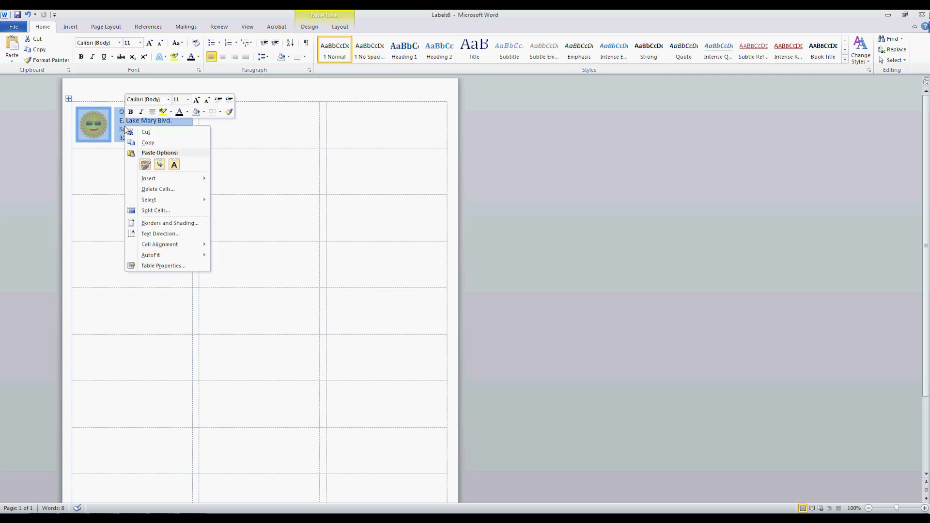
pyautogui.click(148, 142)
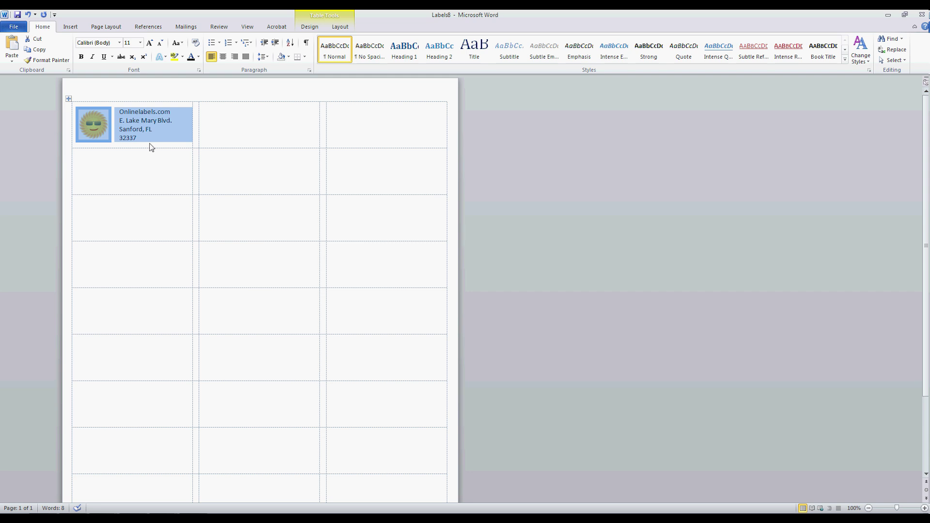
pyautogui.click(231, 118)
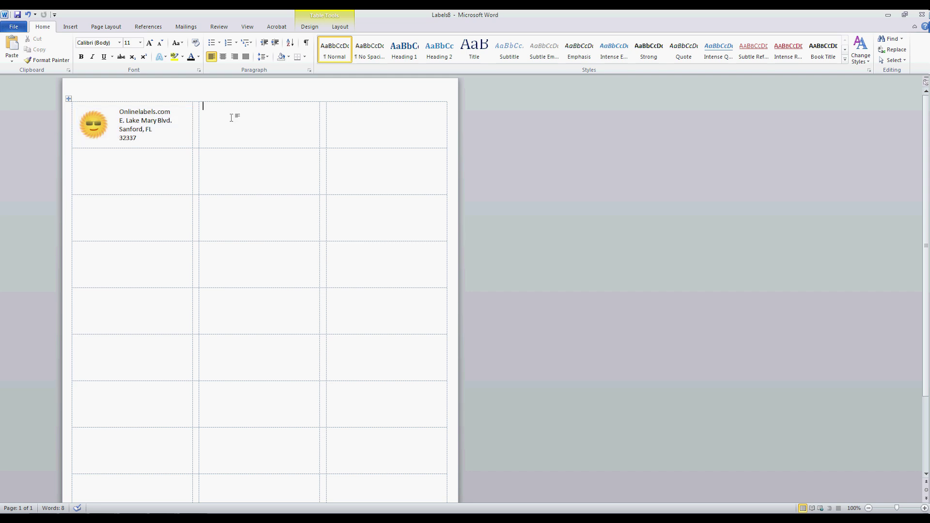
pyautogui.rightClick(232, 118)
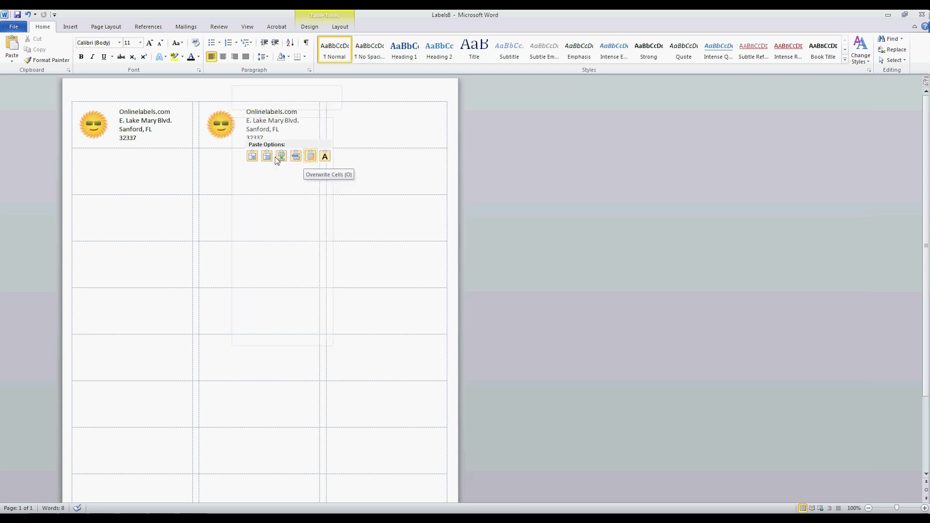
pyautogui.click(252, 156)
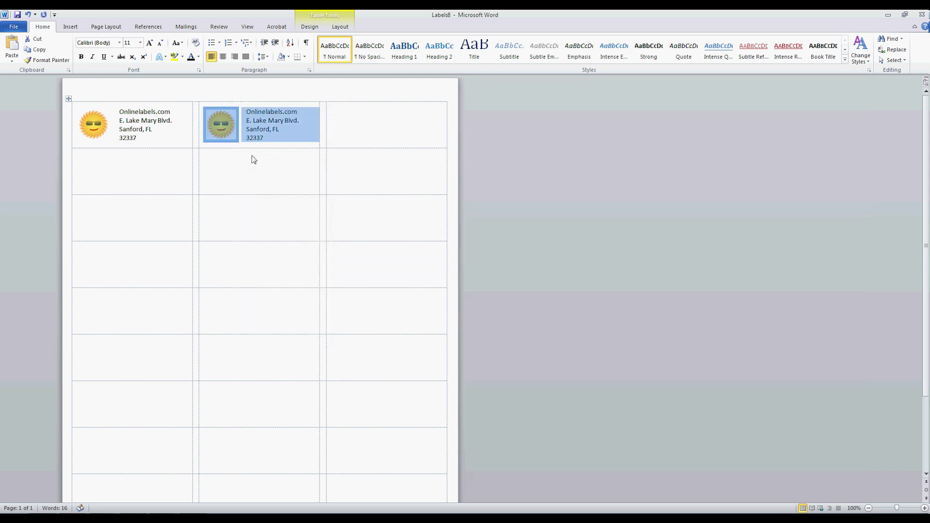
pyautogui.click(348, 119)
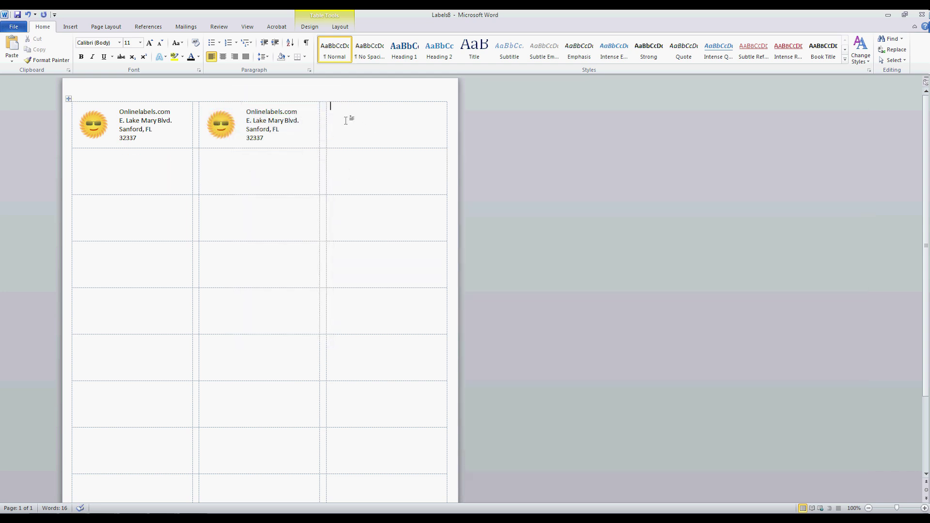
pyautogui.rightClick(346, 120)
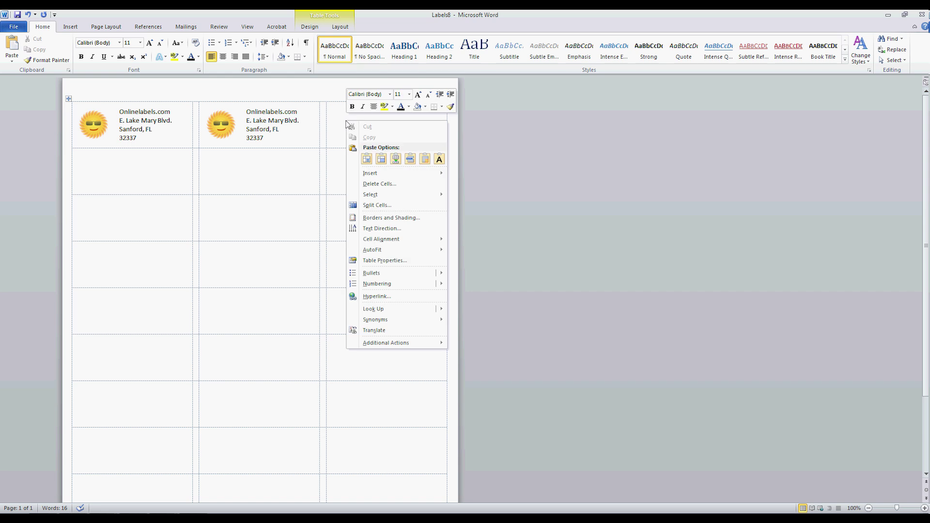
pyautogui.click(367, 159)
pyautogui.click(275, 171)
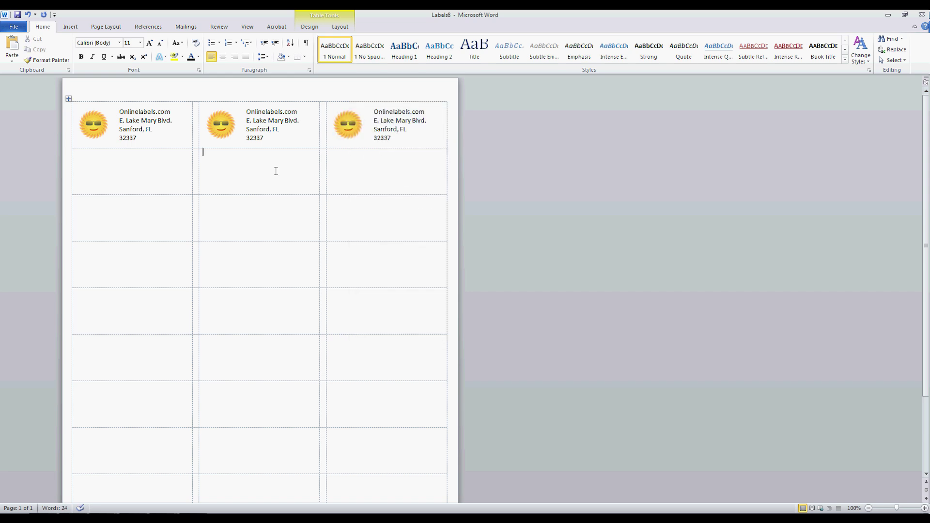
pyautogui.click(153, 167)
# - Copy the whole top row of three labels and paste it into every empty row below
pyautogui.moveTo(76, 114); pyautogui.dragTo(448, 159)
pyautogui.keyDown('ctrl'); pyautogui.click(257, 140); pyautogui.keyUp('ctrl')
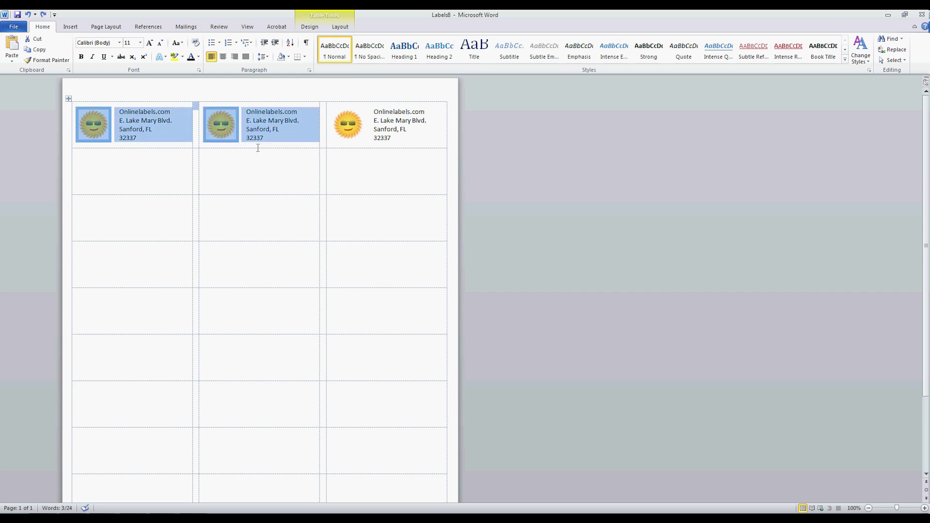
pyautogui.keyDown('ctrl'); pyautogui.click(402, 138); pyautogui.keyUp('ctrl')
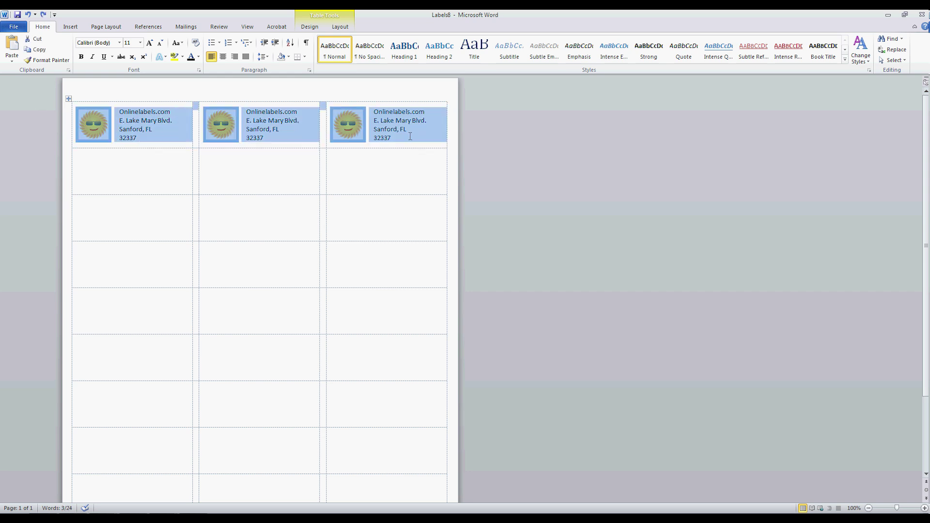
pyautogui.rightClick(409, 137)
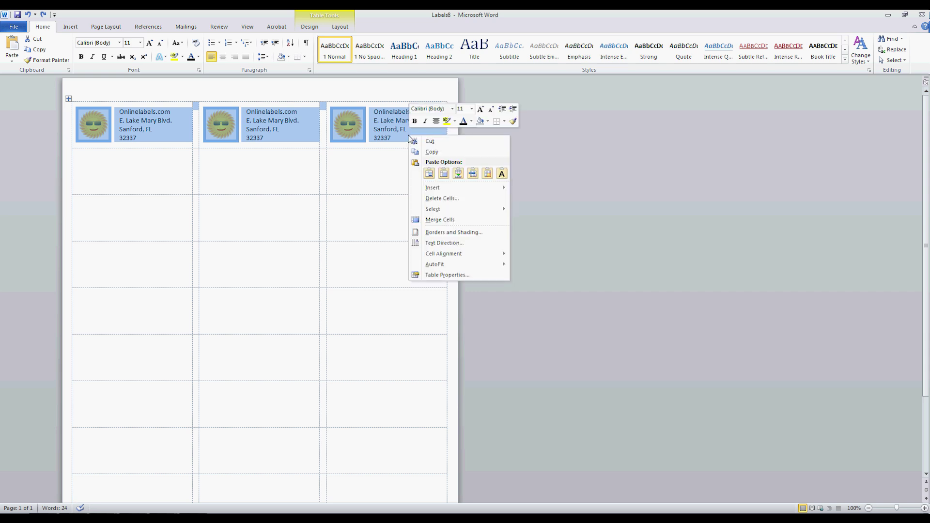
pyautogui.click(431, 152)
pyautogui.click(148, 165)
pyautogui.hotkey('ctrl', 'v')
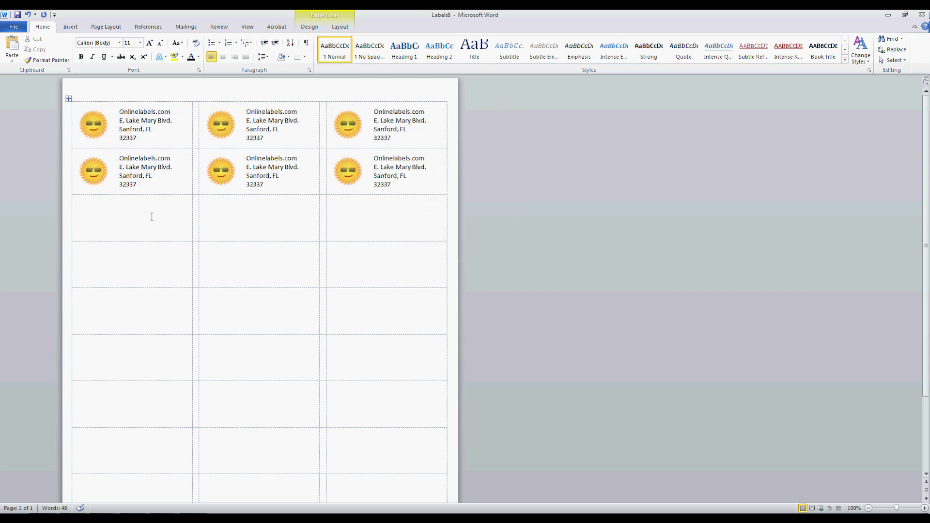
pyautogui.hotkey('ctrl', 'v')
pyautogui.click(130, 356)
pyautogui.hotkey('ctrl', 'v')
pyautogui.hotkey('ctrl', 'v')
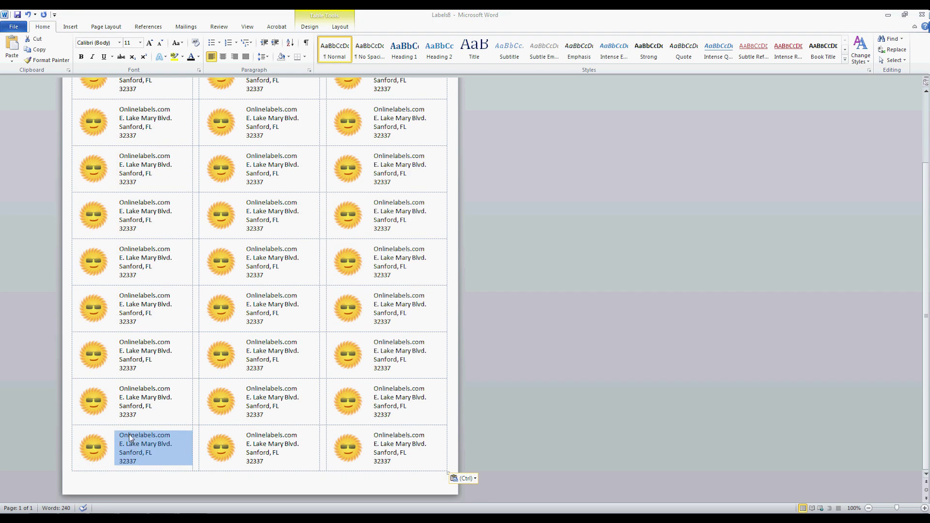
pyautogui.scroll(5, 262, 290)
pyautogui.moveTo(173, 119); pyautogui.dragTo(123, 120)
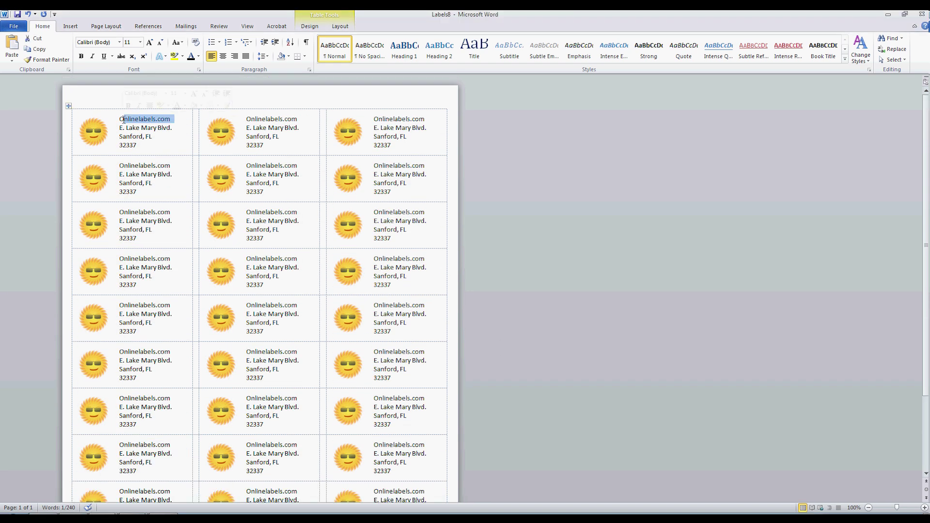
pyautogui.press('BackSpace')
pyautogui.press('BackSpace')
pyautogui.press('Delete')
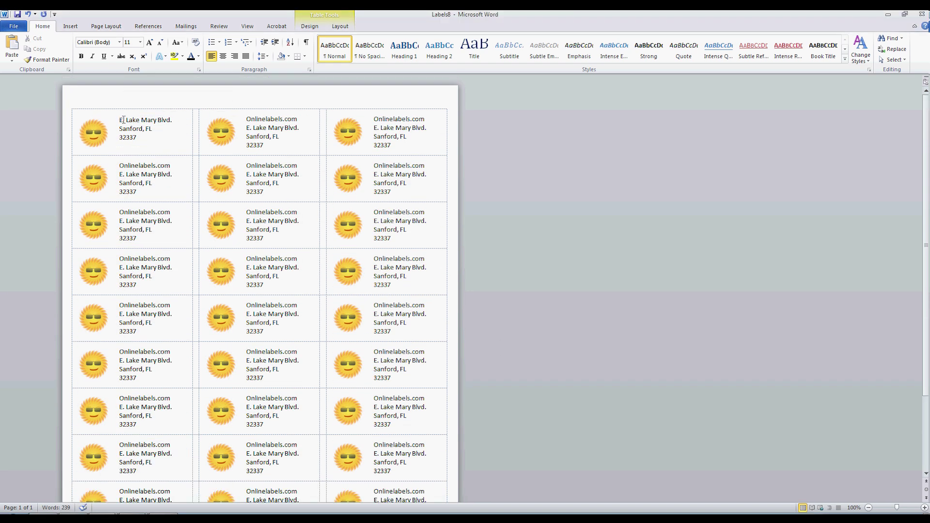
pyautogui.write('Consolidated ')
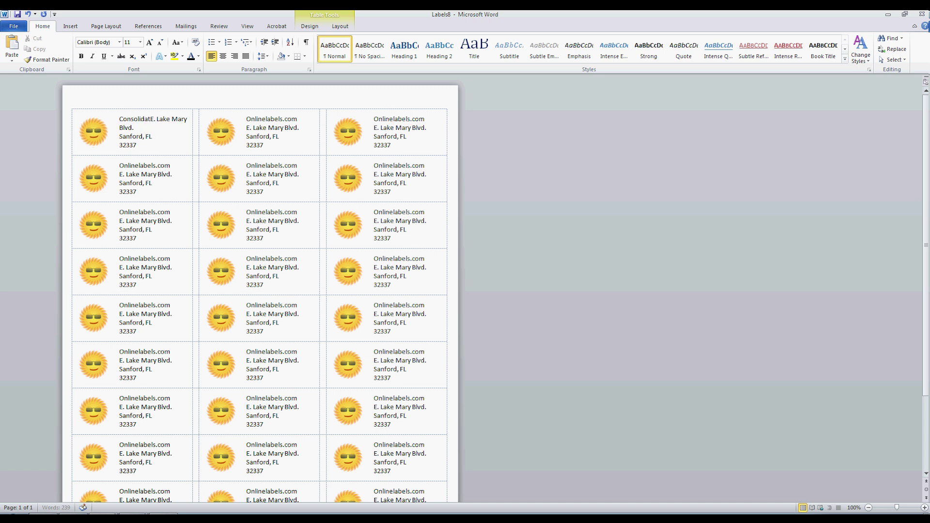
pyautogui.write('Labels')
pyautogui.press('Return')
pyautogui.hotkey('ctrl', 'z')
pyautogui.click(144, 147)
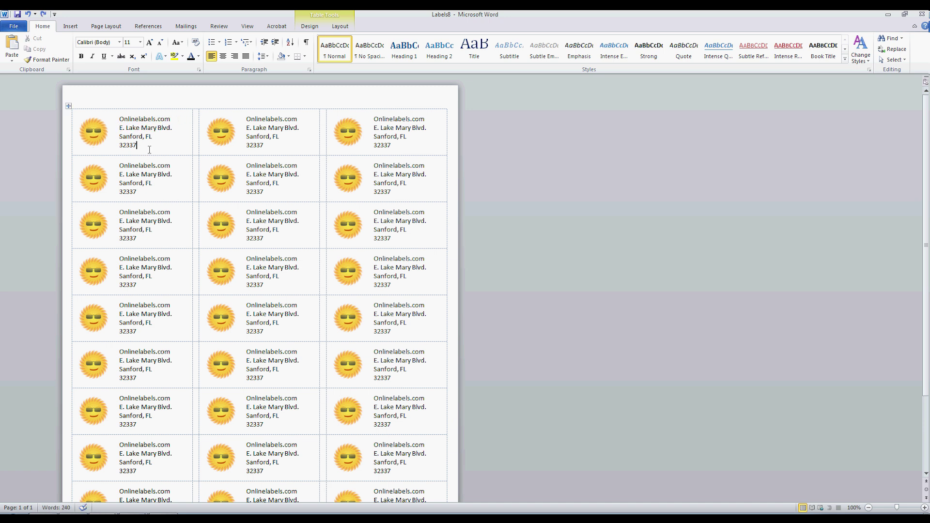